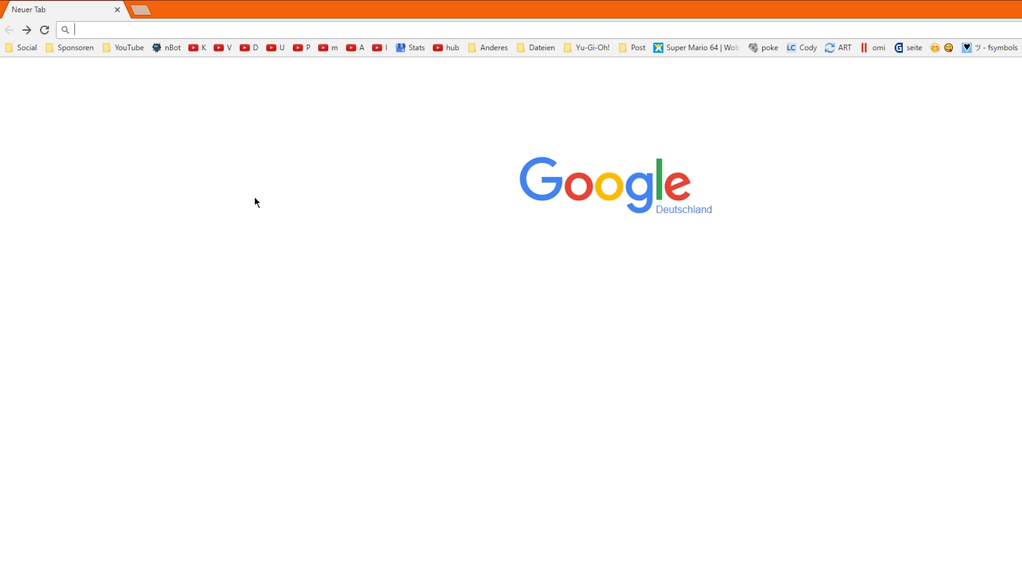
type("pat")
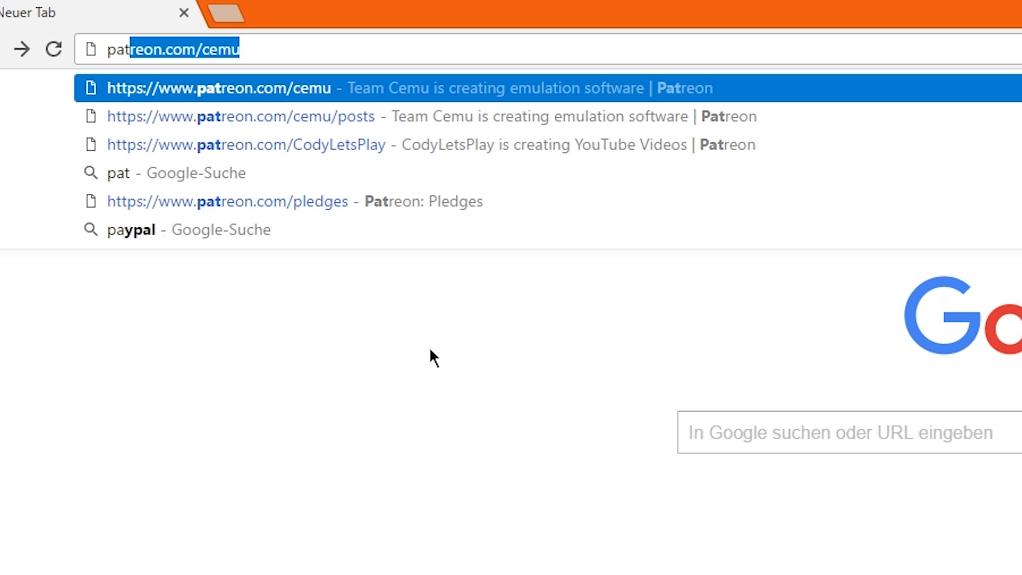
type("reon.com")
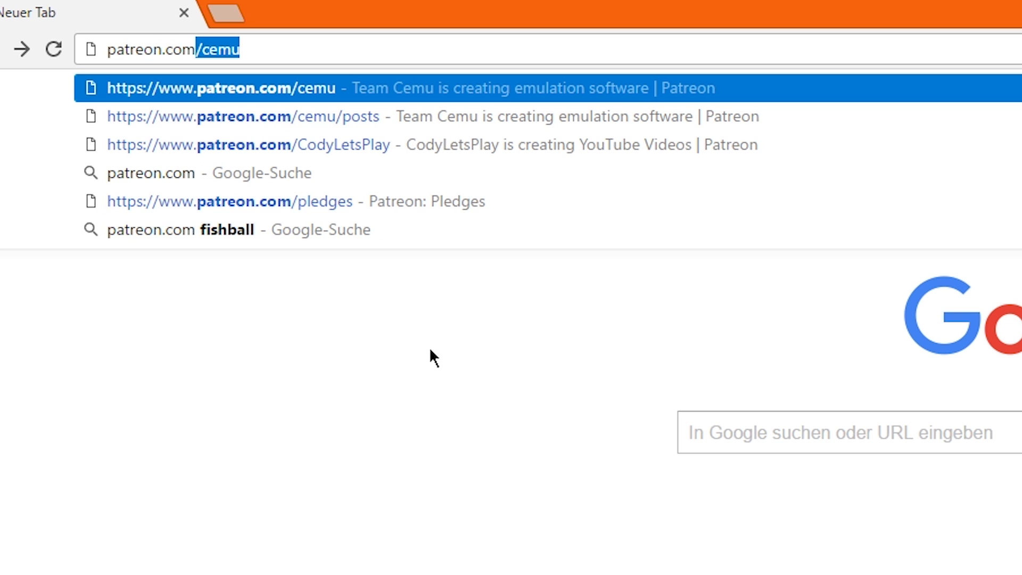
type("/ce")
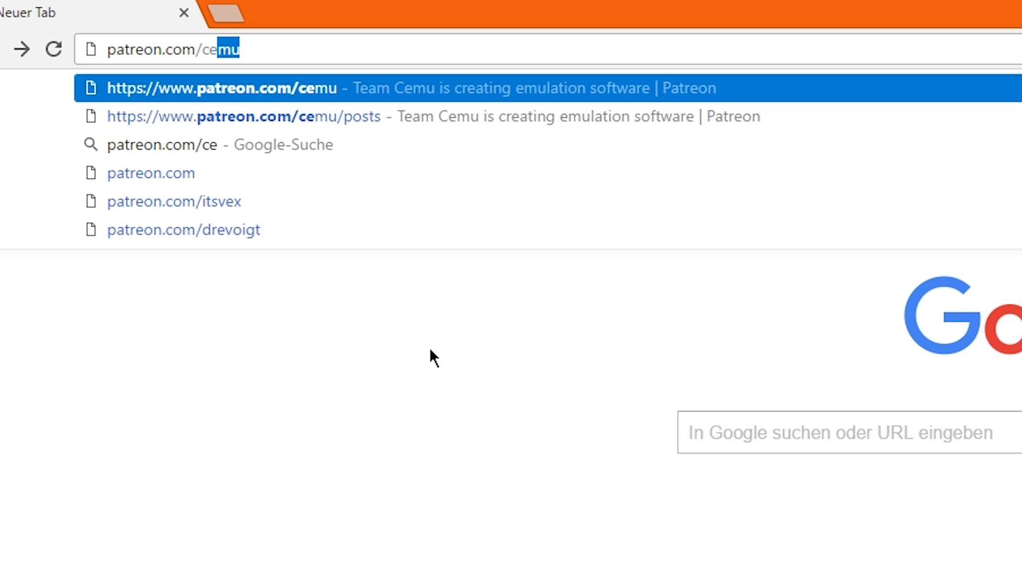
type("mu")
Step: Load patreon.com/cemu in Chrome's address bar
key("Return")
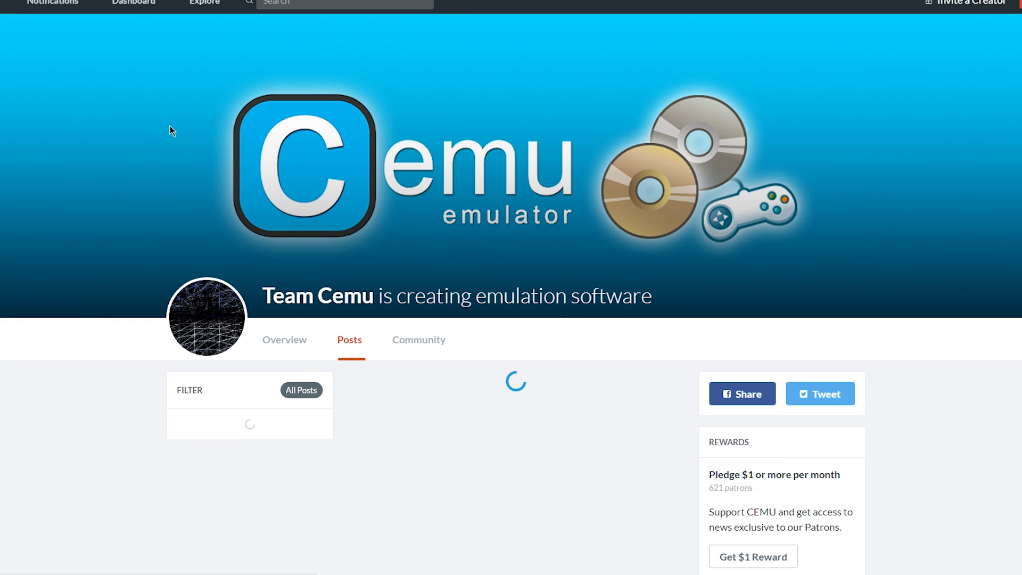
scroll(979, 471, "down", 3)
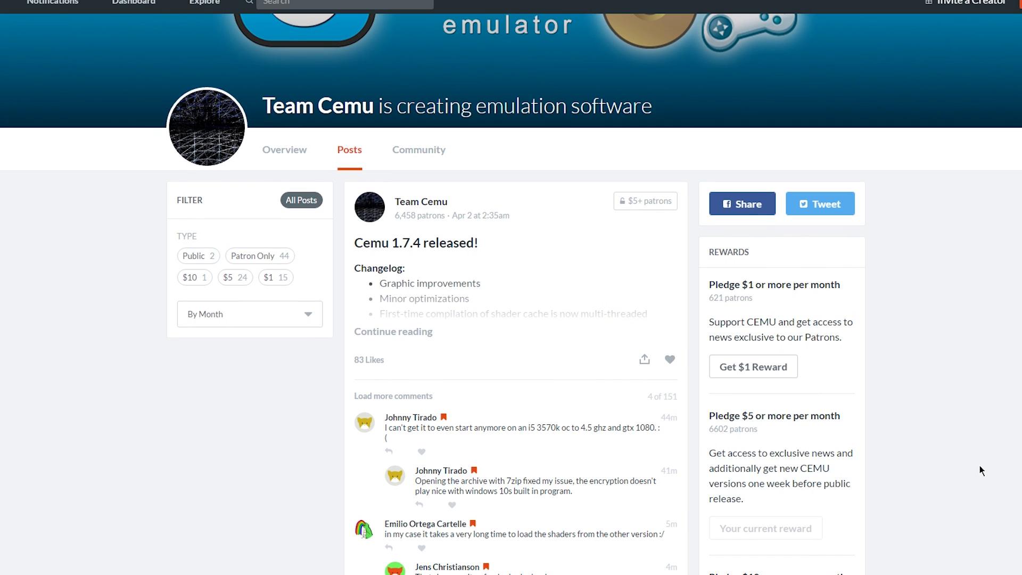
scroll(980, 471, "down", 3)
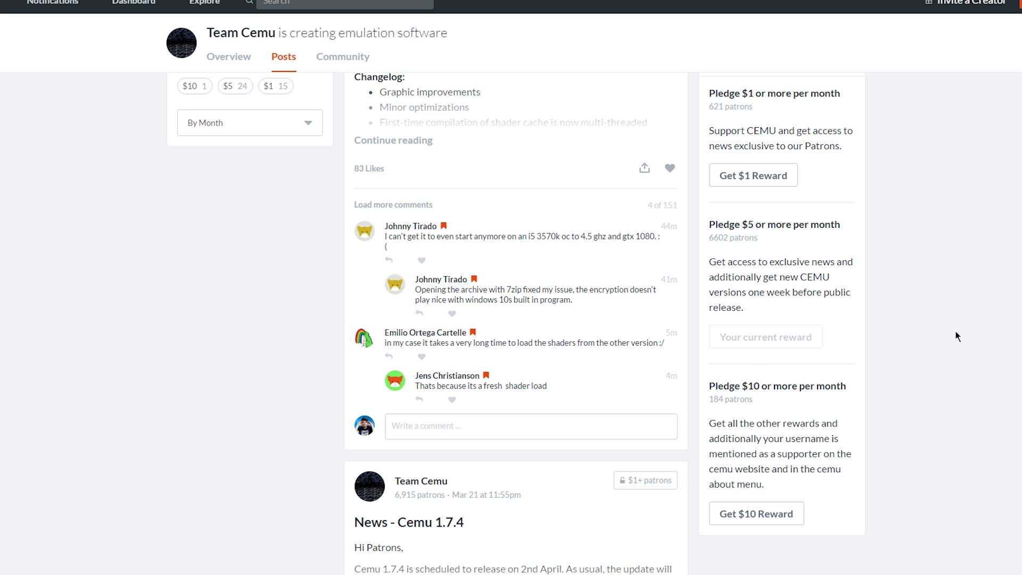
Step: Review the $5 pledge tier's amount and early-access description while the posts load
double_click(747, 224)
left_click(751, 277)
mouse_move(721, 264)
left_mouse_down()
mouse_move(830, 262)
mouse_move(830, 277)
left_mouse_up()
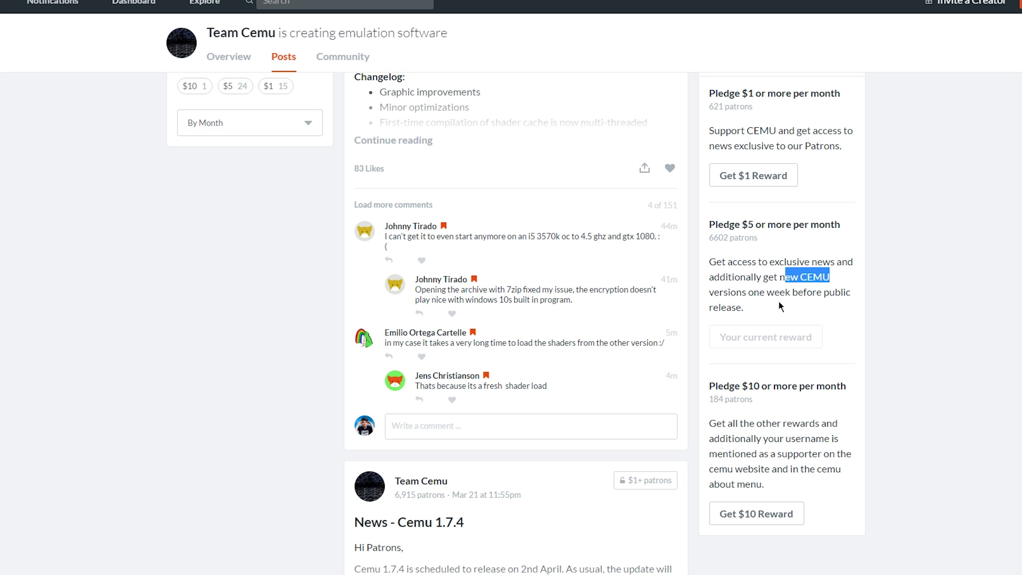
left_click(770, 342)
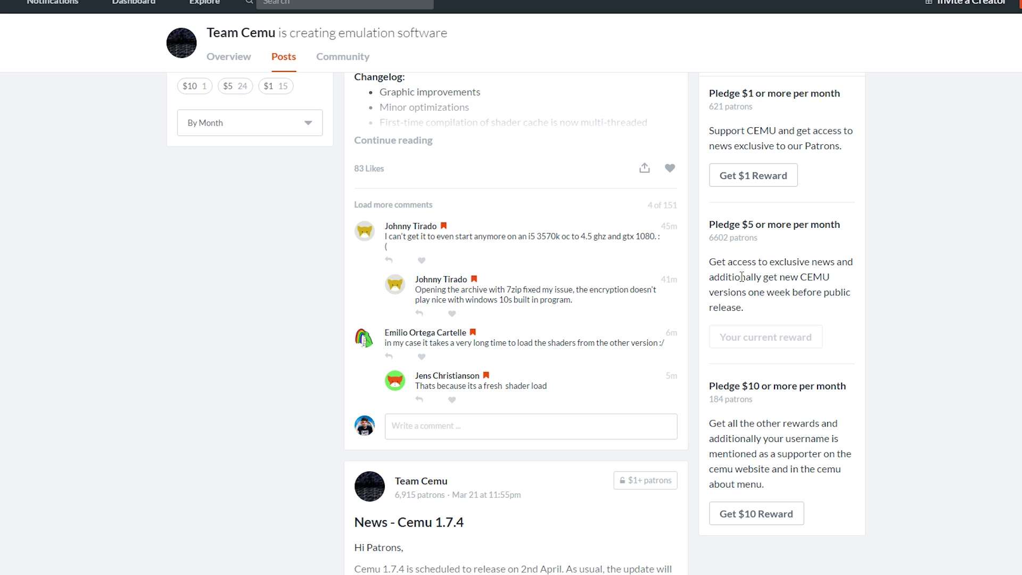
scroll(924, 444, "up", 2)
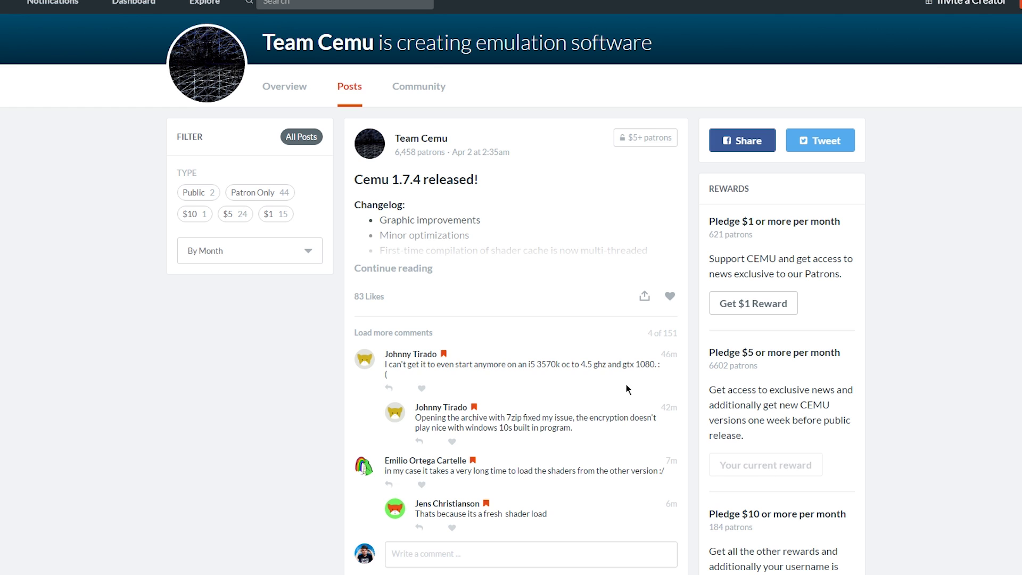
Step: Expand the Cemu 1.7.4 post and follow its 'here' Patreon-login download link
double_click(744, 366)
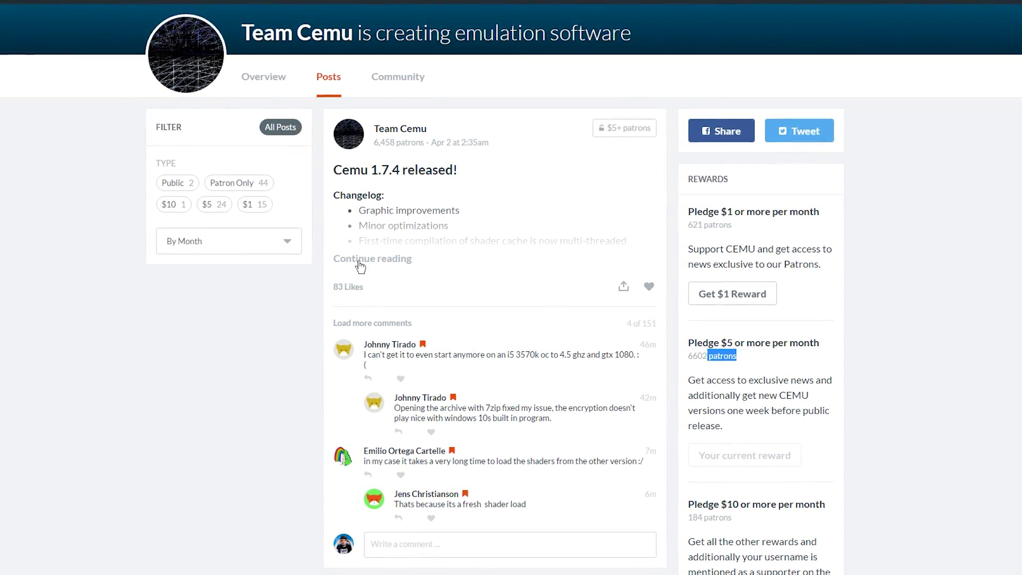
left_click(359, 264)
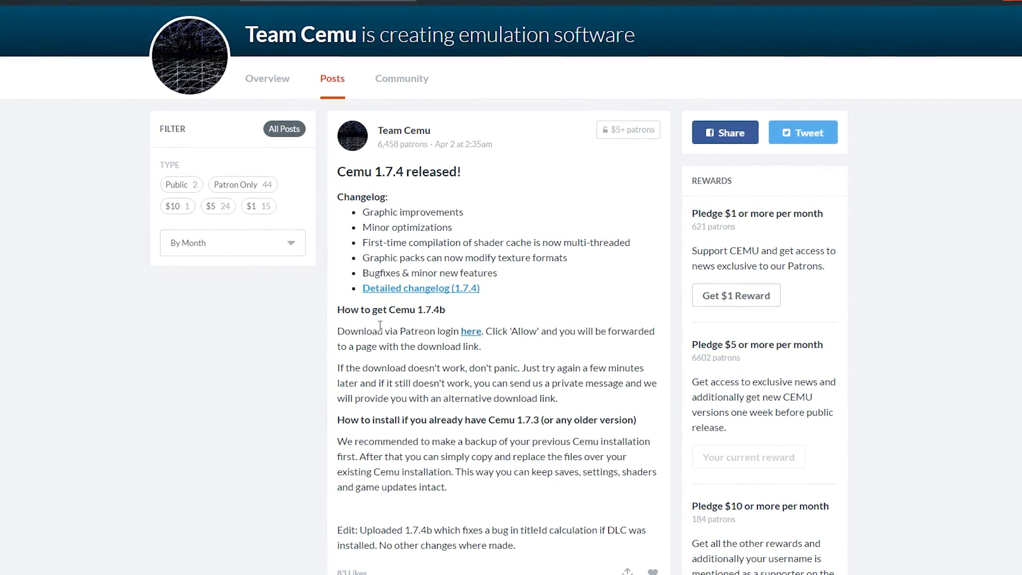
left_click_drag(341, 331, 478, 331)
left_click(376, 329)
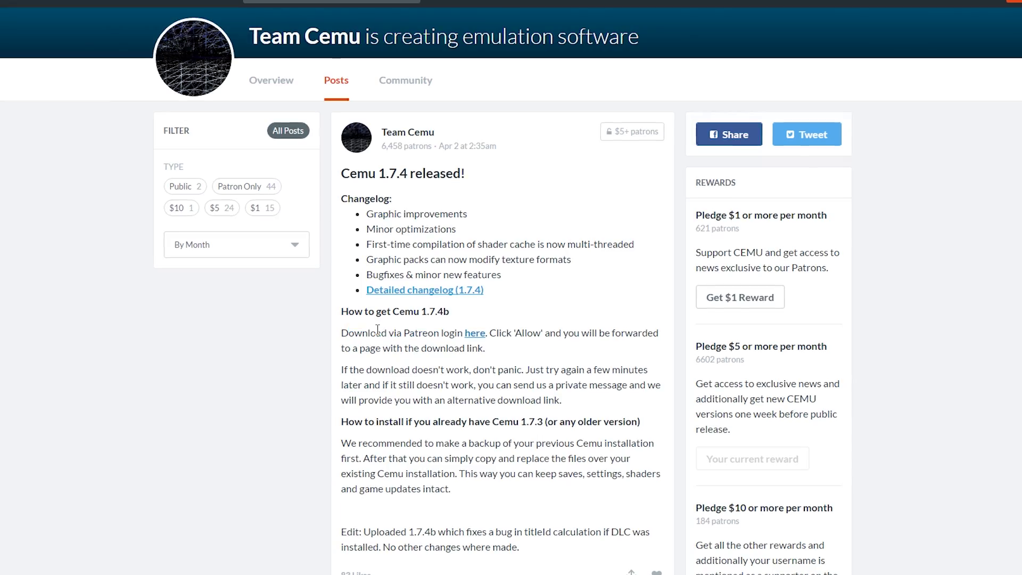
left_click_drag(389, 333, 473, 339)
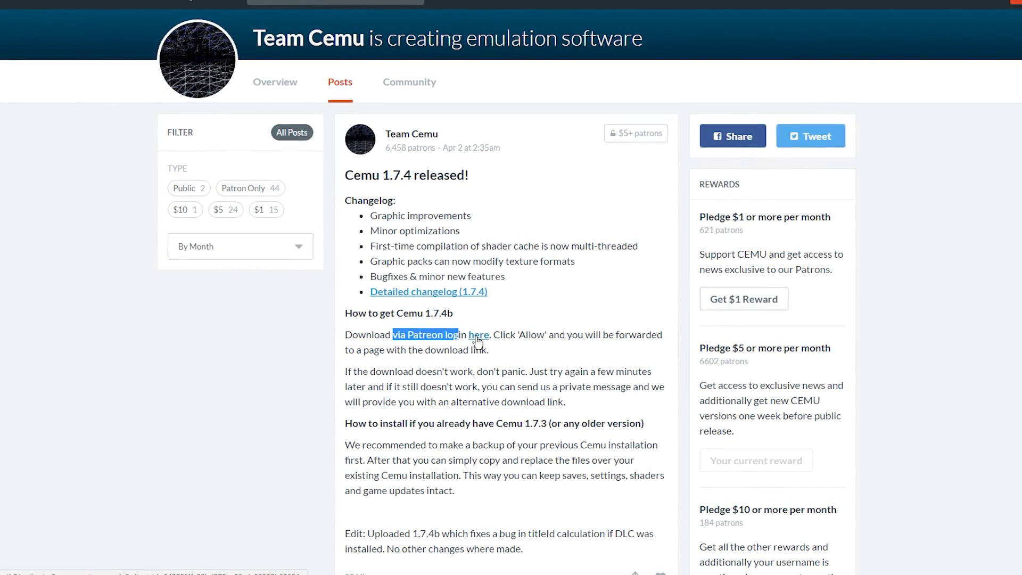
left_click(476, 335)
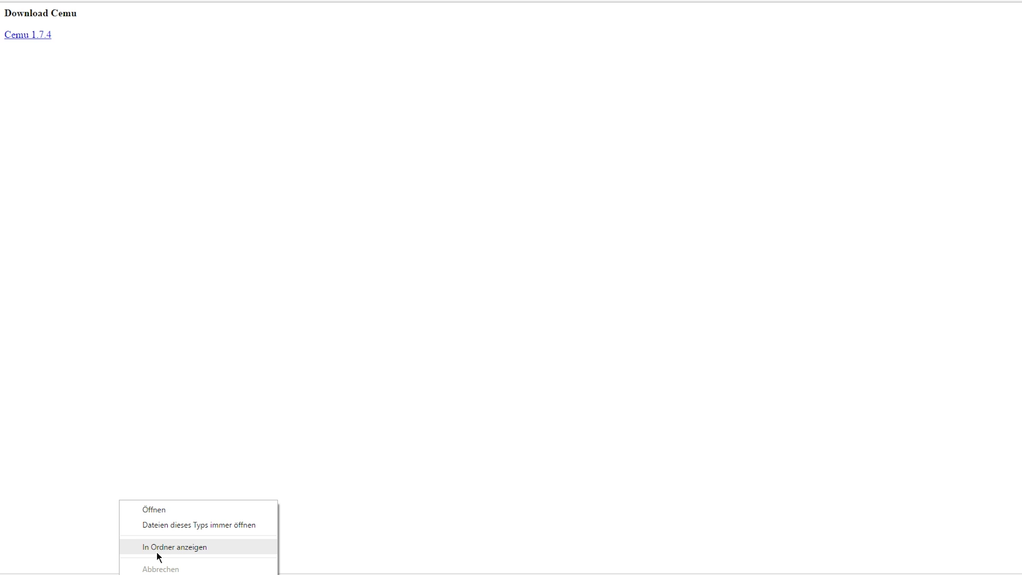
Step: Extract the downloaded Cemu zip using 'Entpacken nach cemu174_…'
left_click(153, 550)
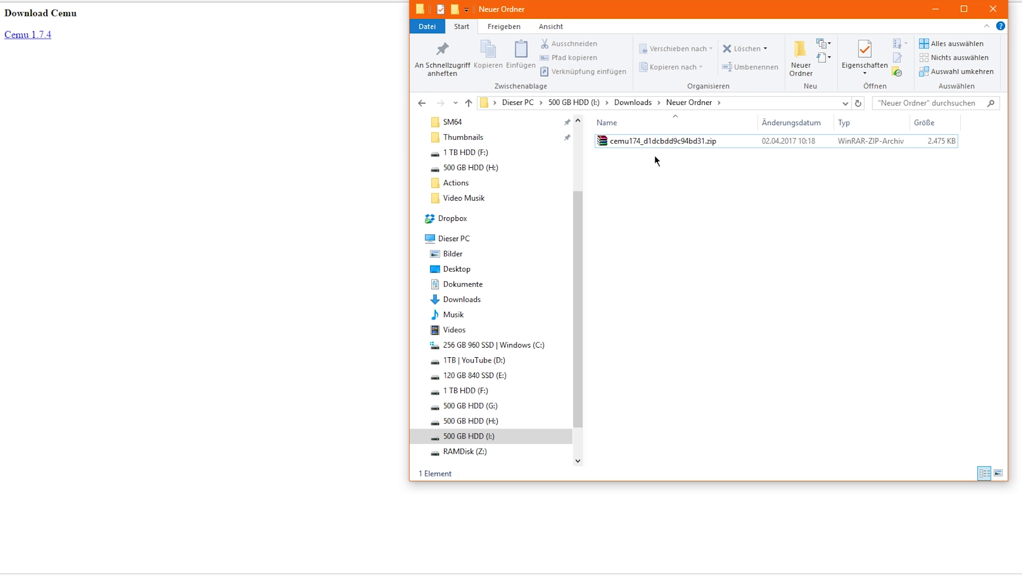
right_click(630, 143)
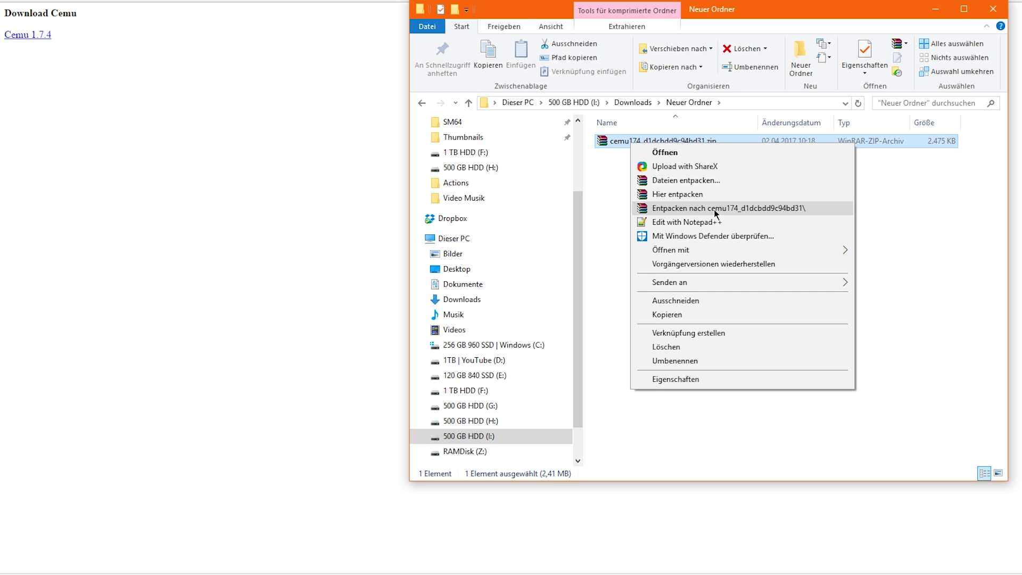
left_click(673, 209)
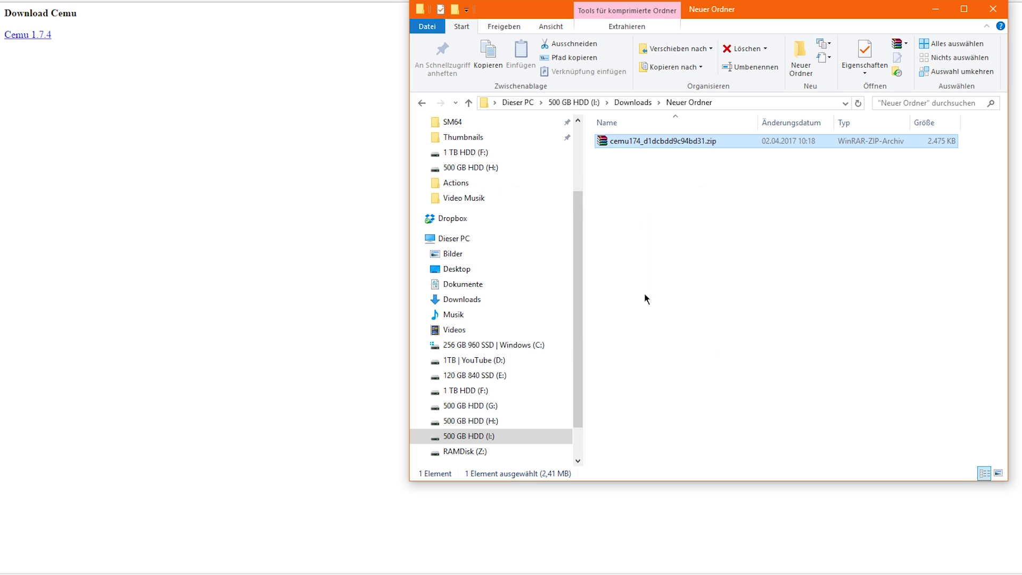
Step: Open the extracted Cemu folder and look over its files
double_click(643, 142)
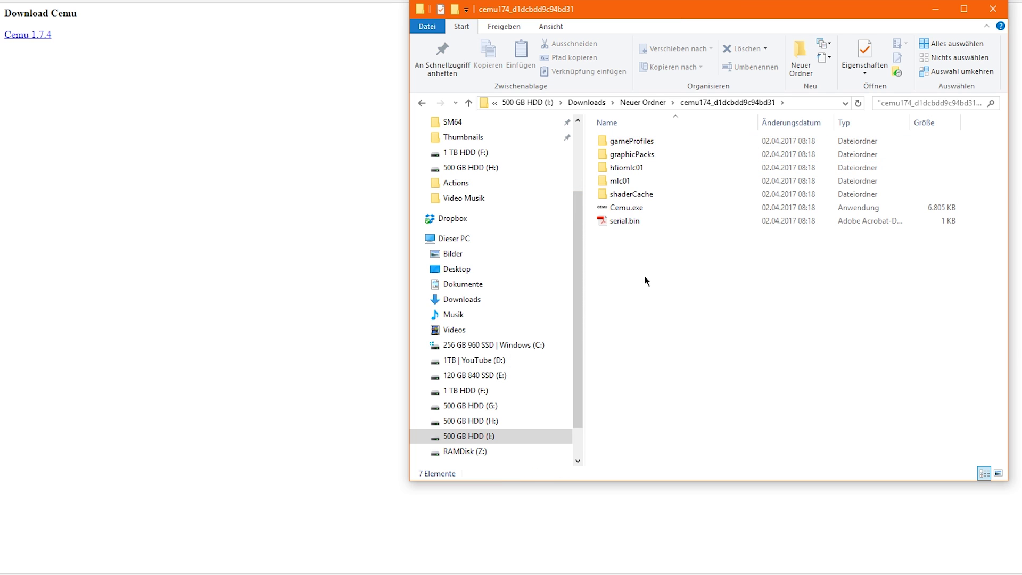
left_click_drag(707, 276, 602, 137)
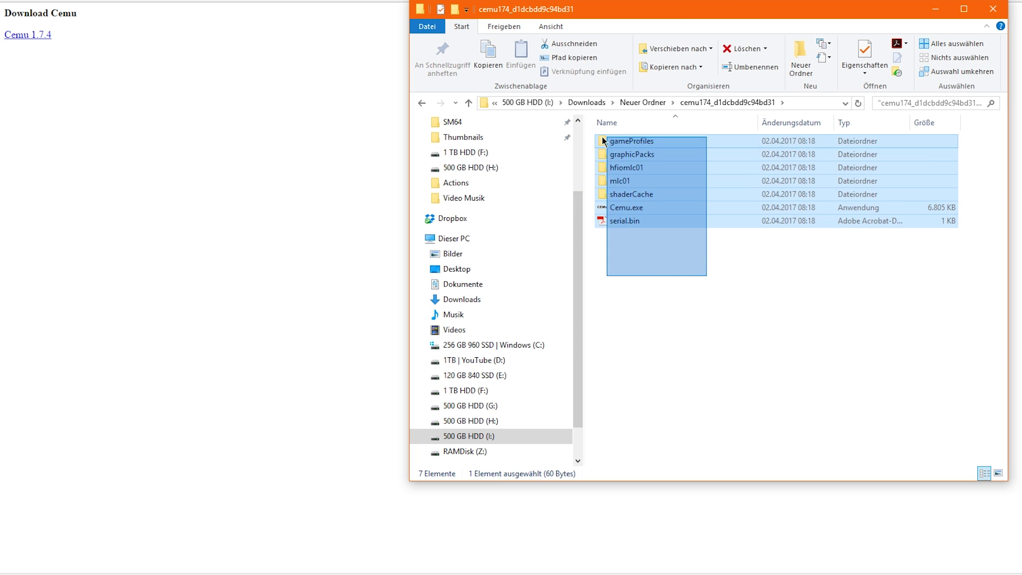
left_click(683, 291)
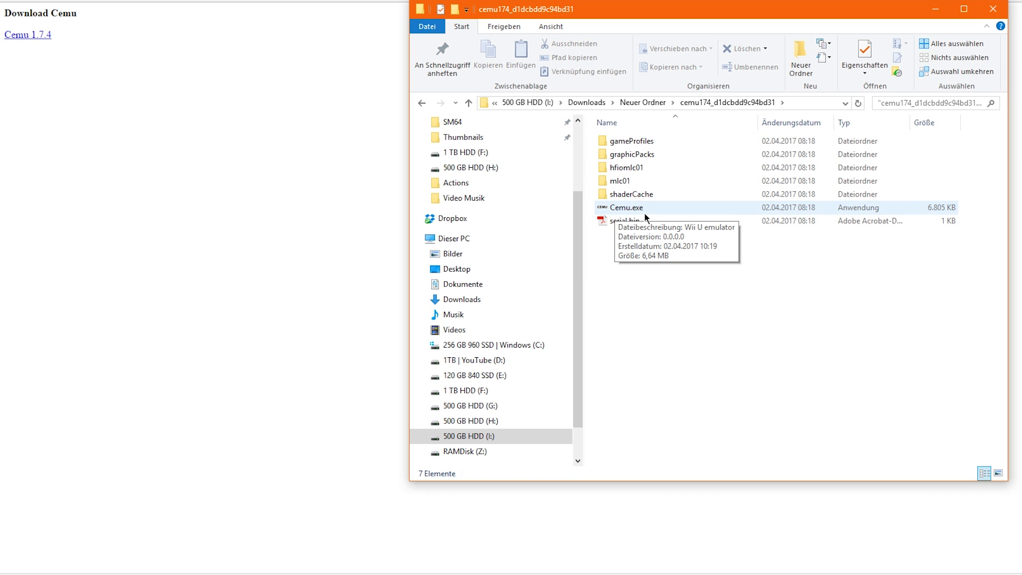
Step: Launch Cemu.exe and expand the SmartScreen warning via 'Weitere Informationen'
double_click(636, 208)
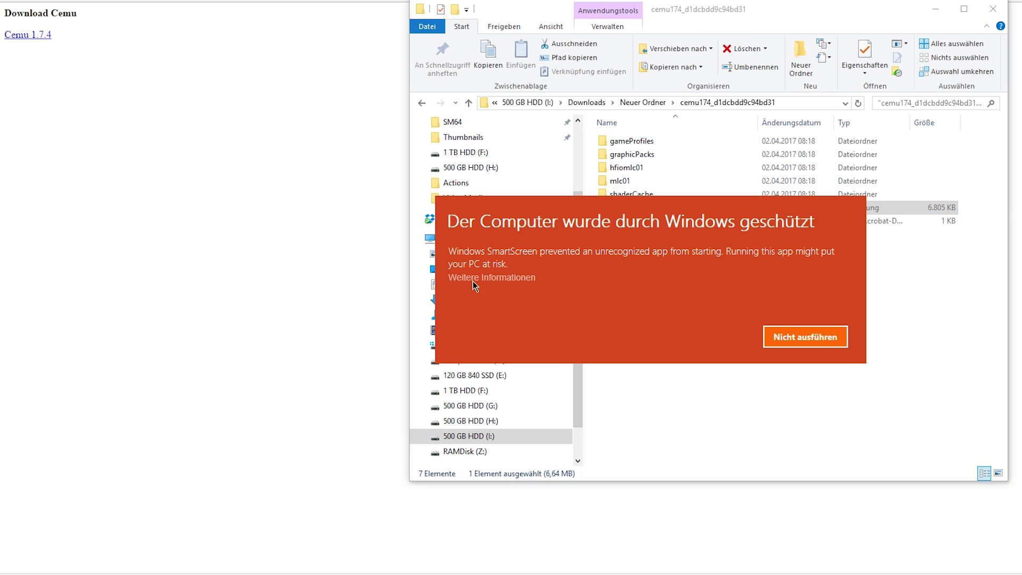
left_click(473, 279)
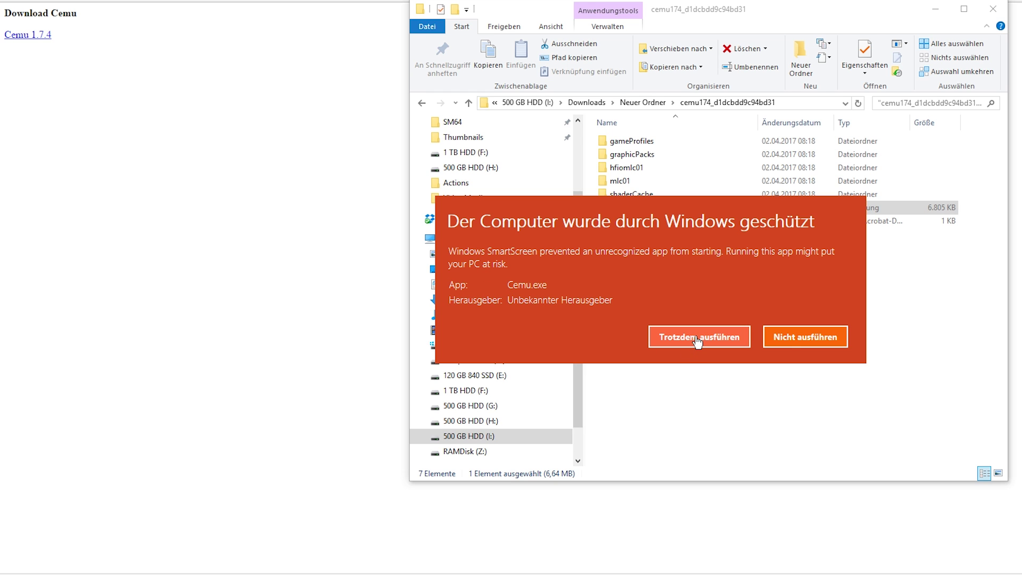